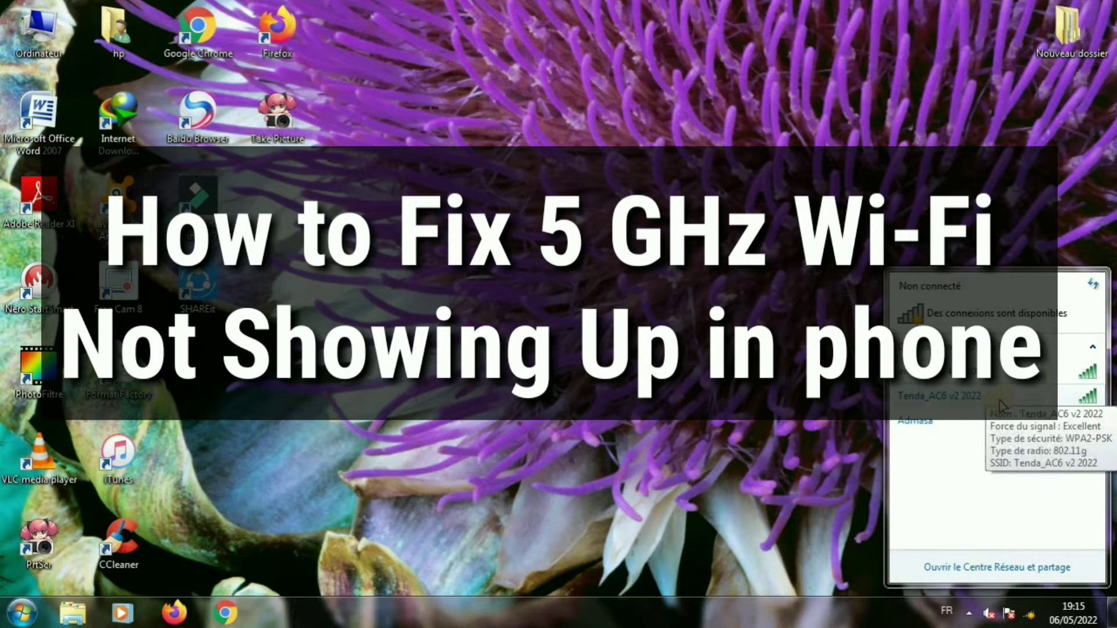
# - Join the Tenda_AC6 v2 2022 Wi-Fi network from the tray using its security key
pyautogui.click(1030, 397)
pyautogui.click(1064, 423)
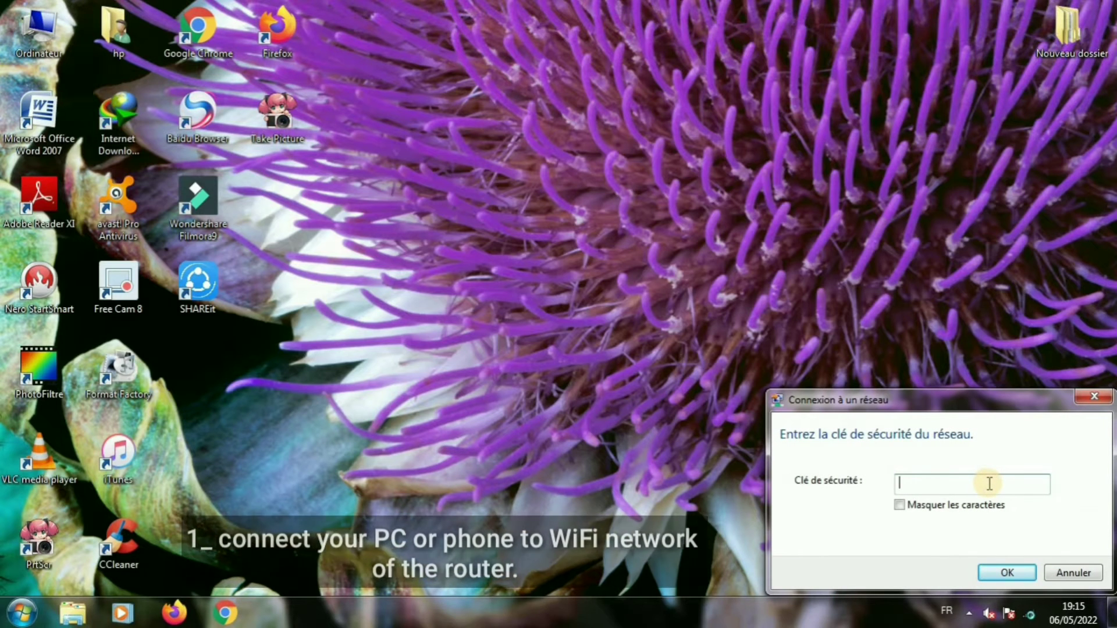
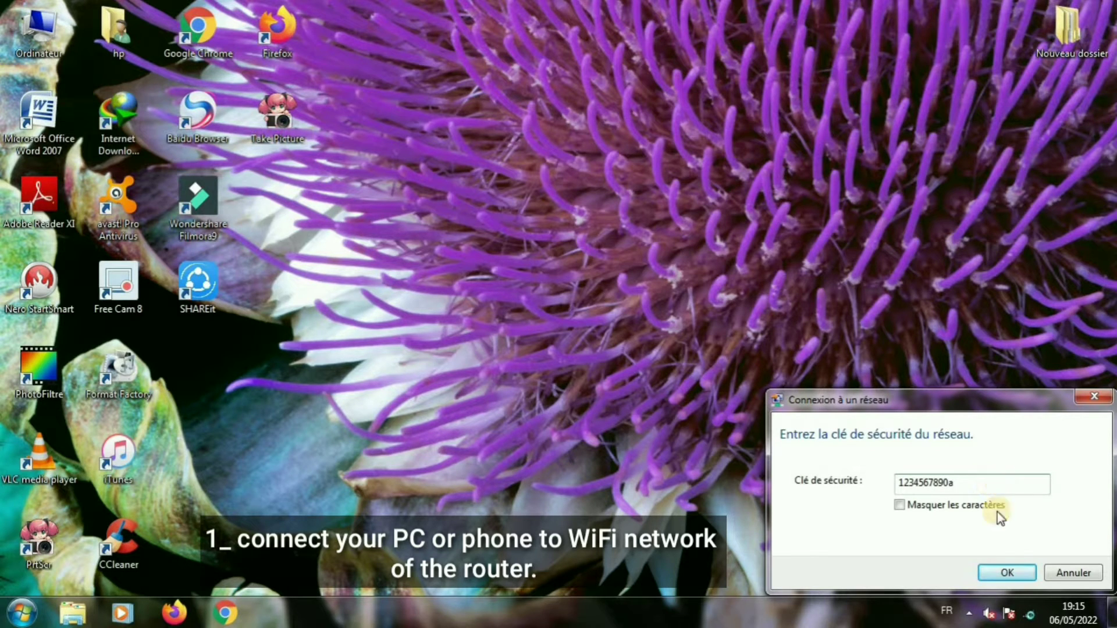
pyautogui.click(1006, 572)
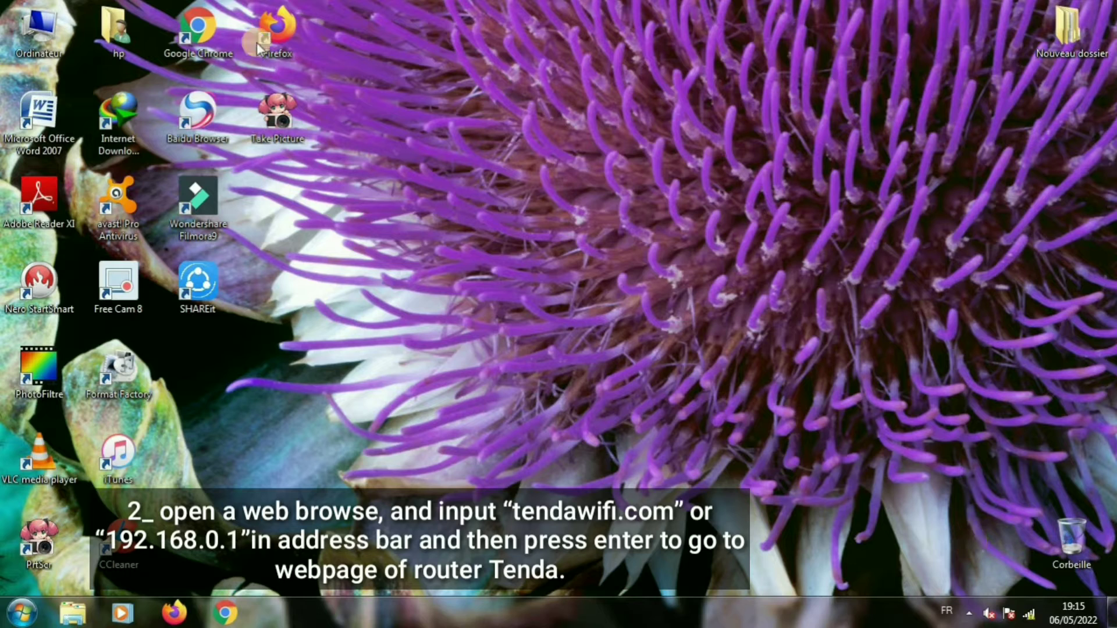
# - Launch Firefox and load tendawifi.com
pyautogui.doubleClick(277, 33)
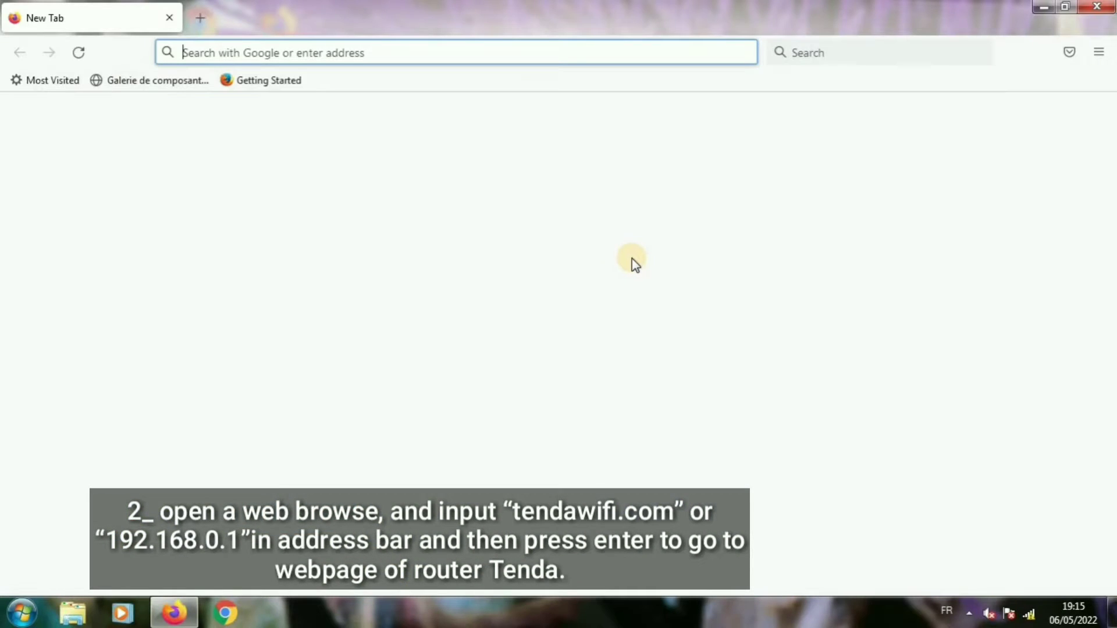
pyautogui.click(455, 53)
pyautogui.write('tendaw')
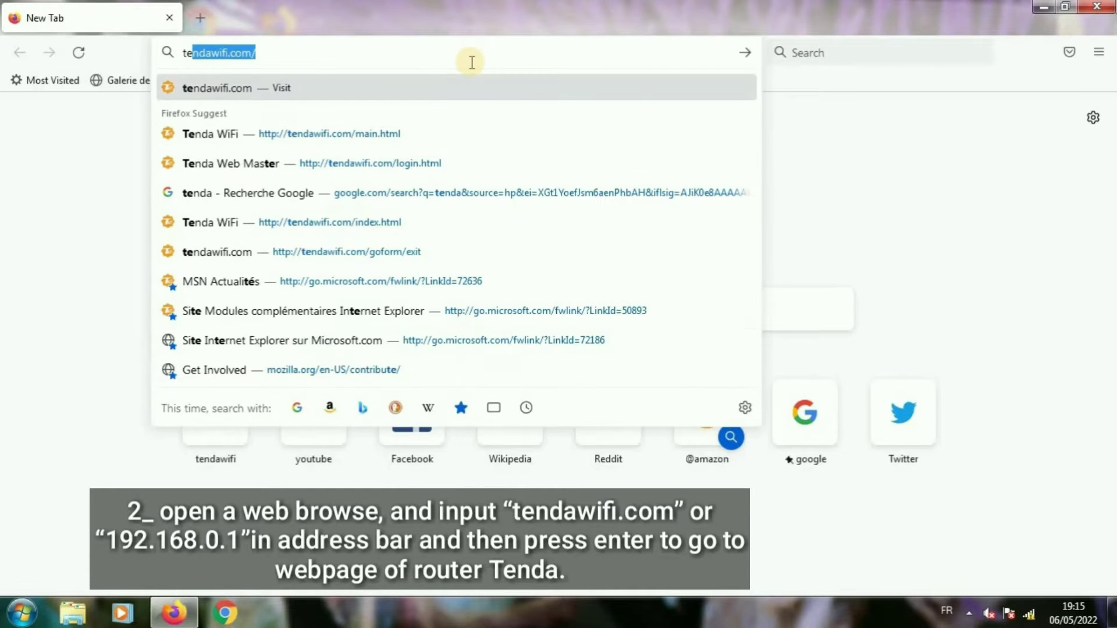
pyautogui.write('ifi.')
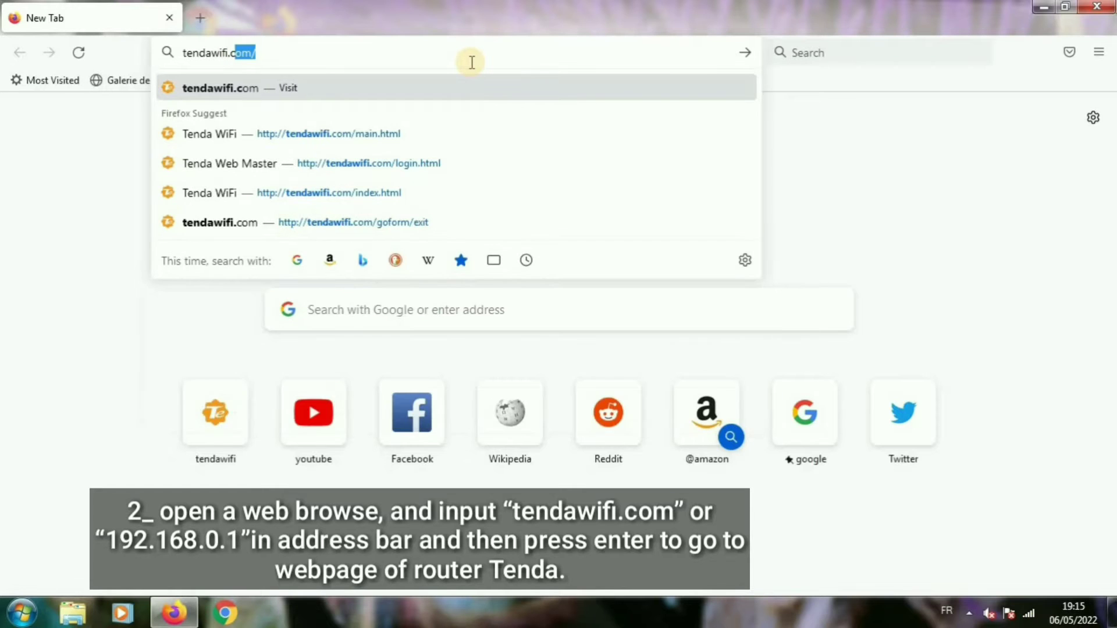
pyautogui.write('com')
pyautogui.press('Return')
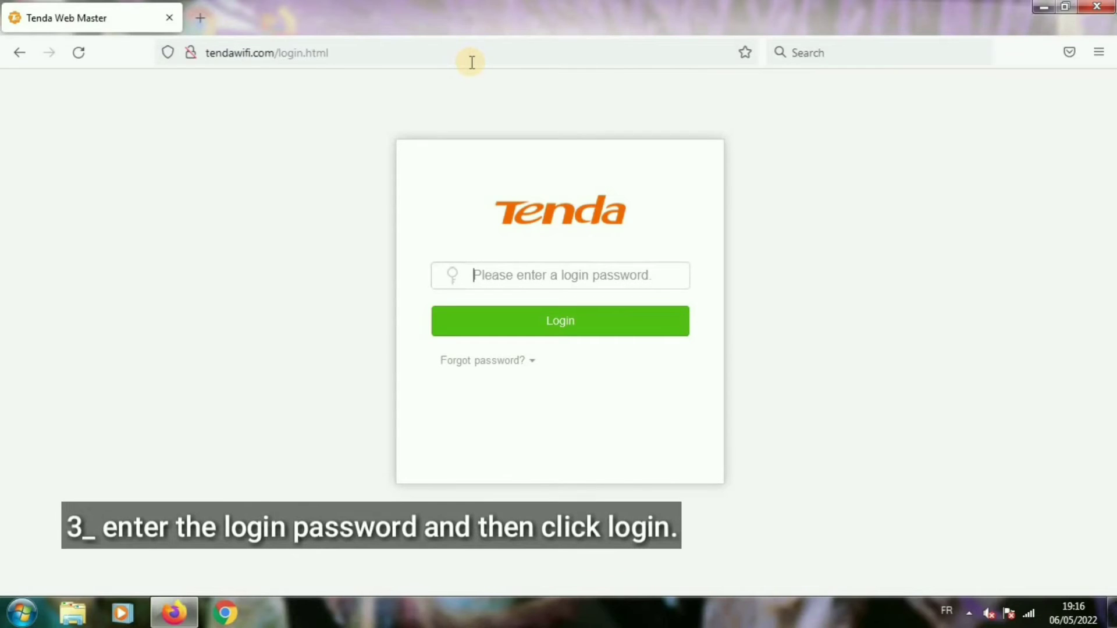
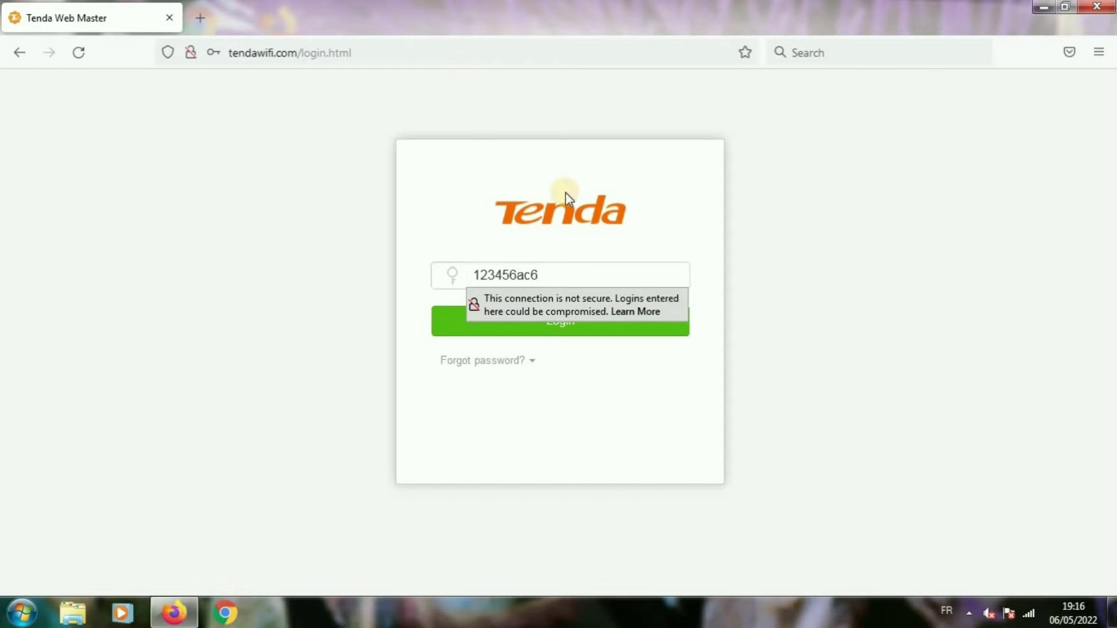
# - Log in with the router password and decline Firefox's offer to save it
pyautogui.click(641, 320)
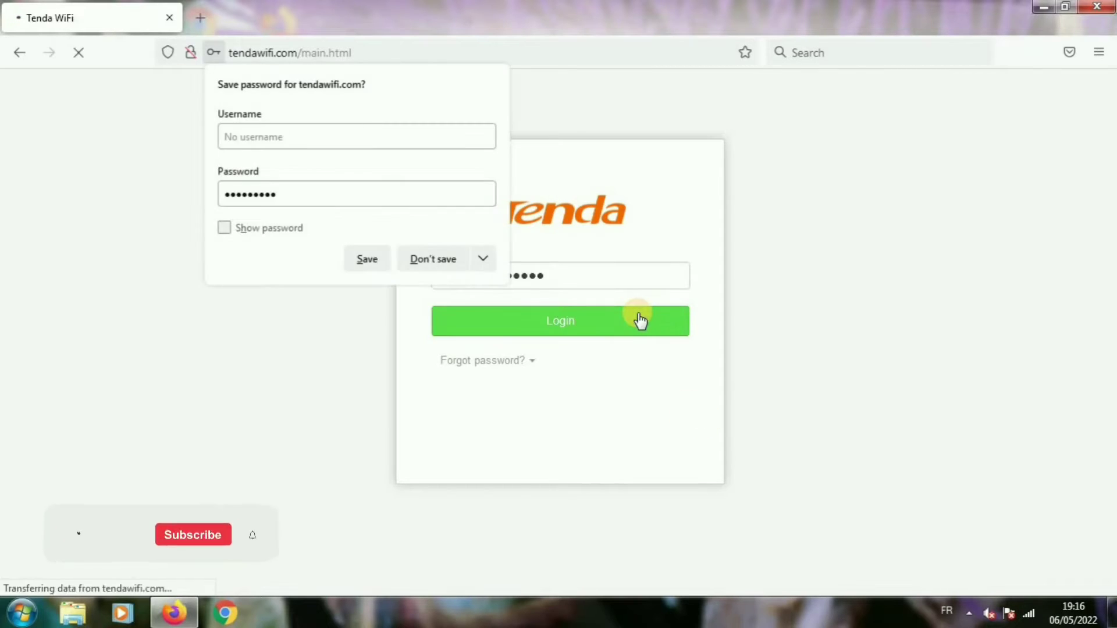
pyautogui.click(433, 258)
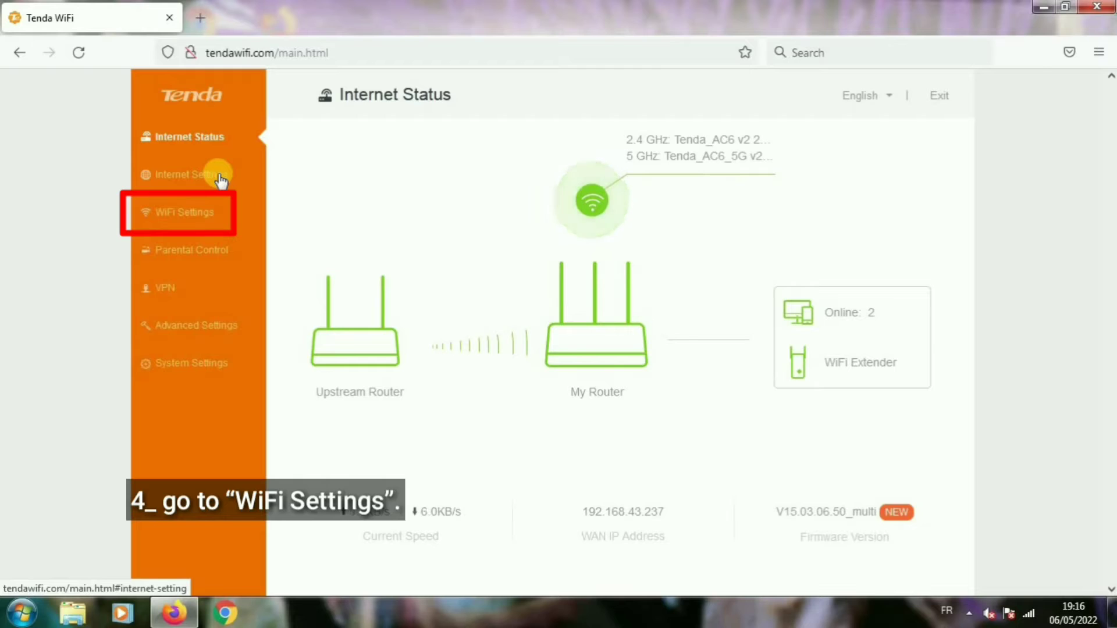
# - Go to the WiFi Settings page and bring up the Channel & Bandwidth dialog
pyautogui.click(220, 177)
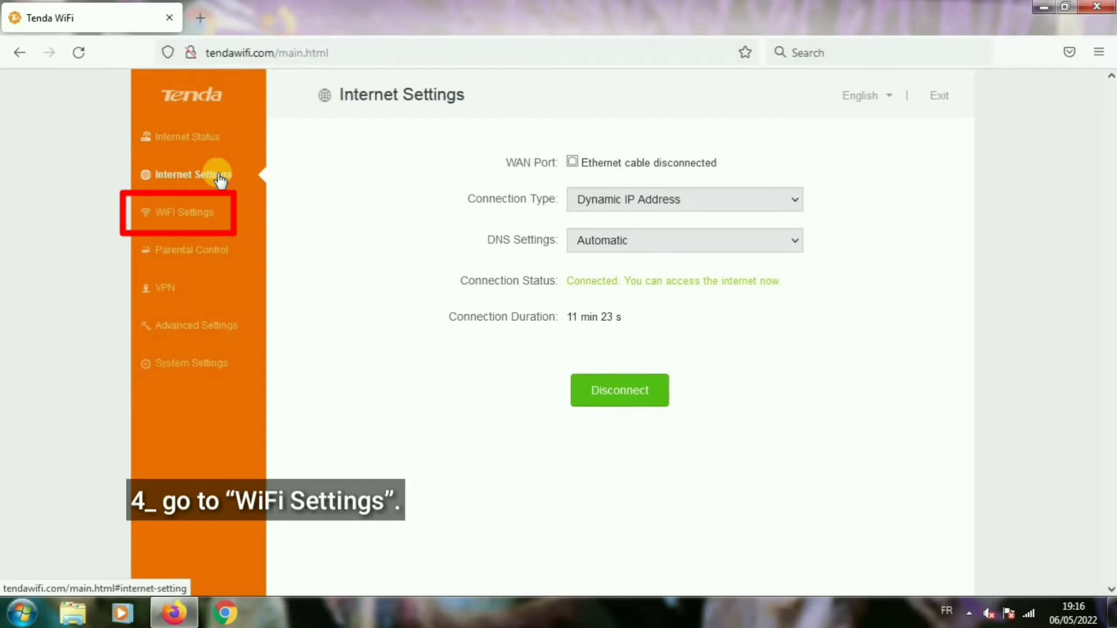
pyautogui.click(205, 212)
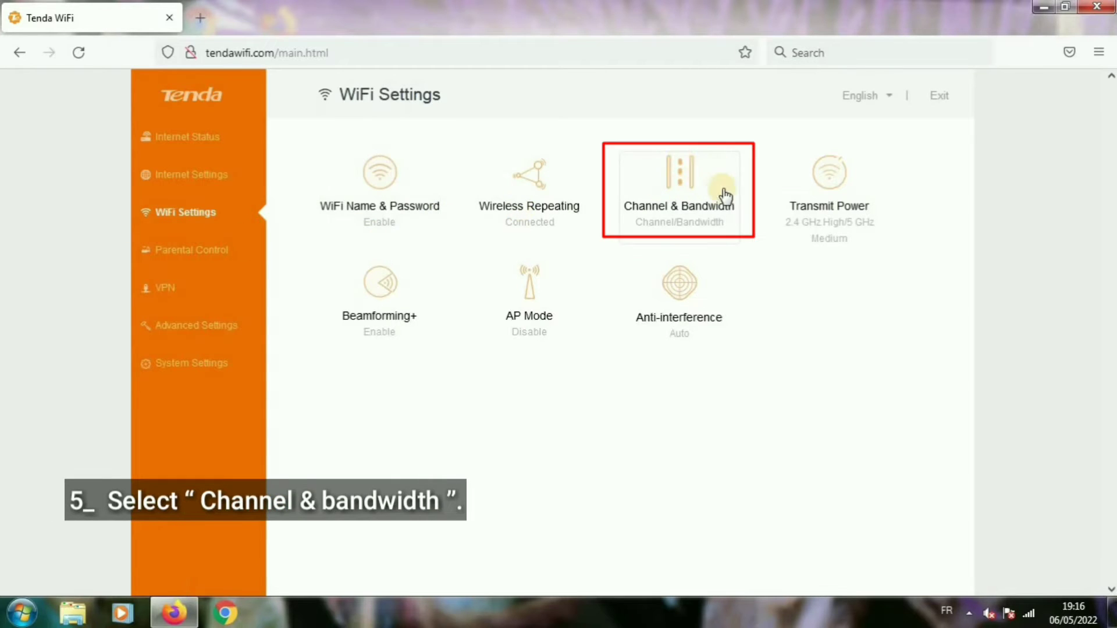
pyautogui.click(690, 175)
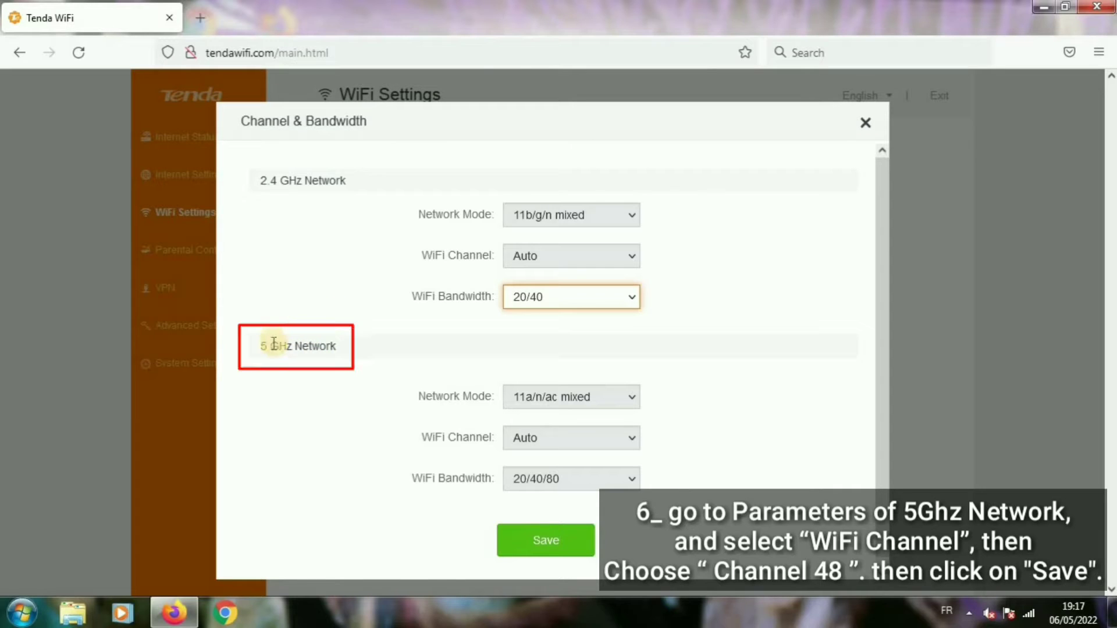
# - Select Channel 48 for the 5 GHz network, leaving mode and 20/40/80 bandwidth unchanged
pyautogui.moveTo(261, 345); pyautogui.dragTo(378, 348)
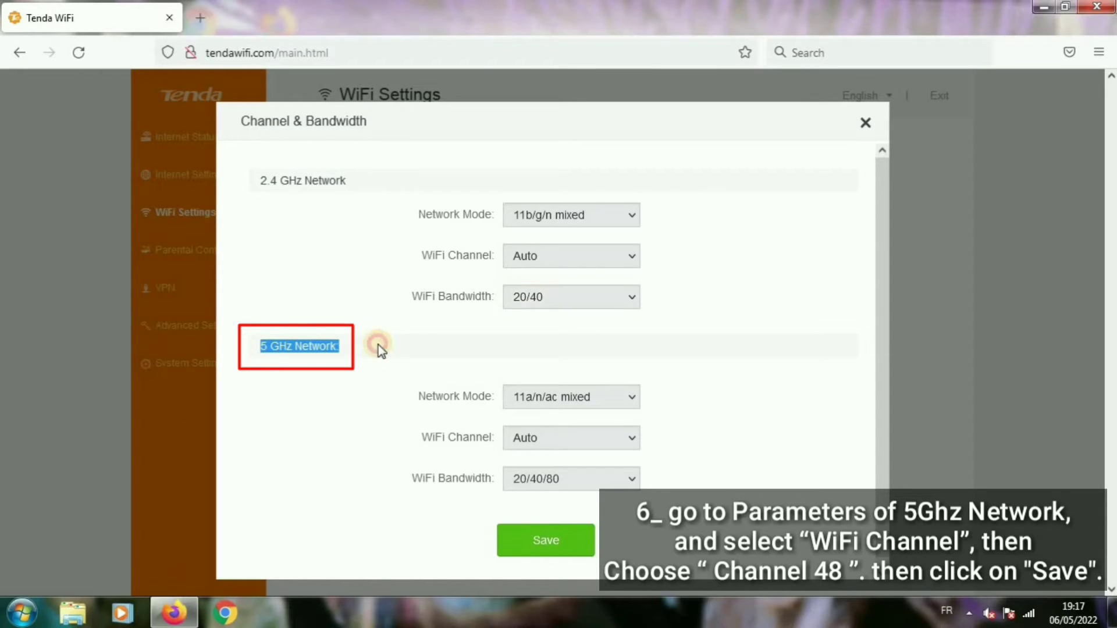
pyautogui.click(601, 398)
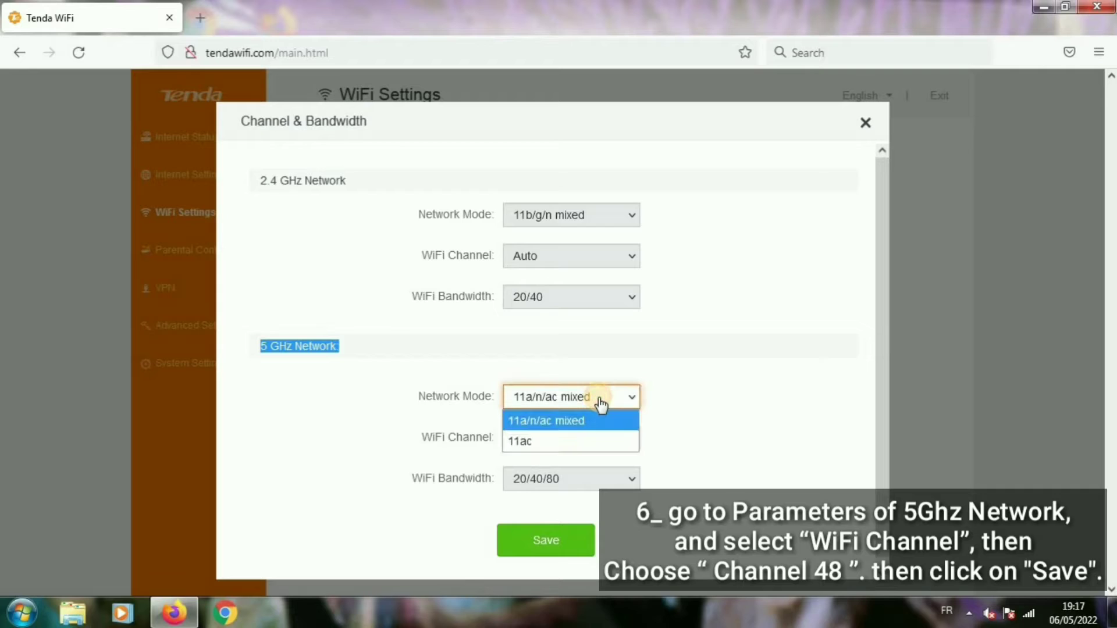
pyautogui.click(612, 437)
pyautogui.click(630, 439)
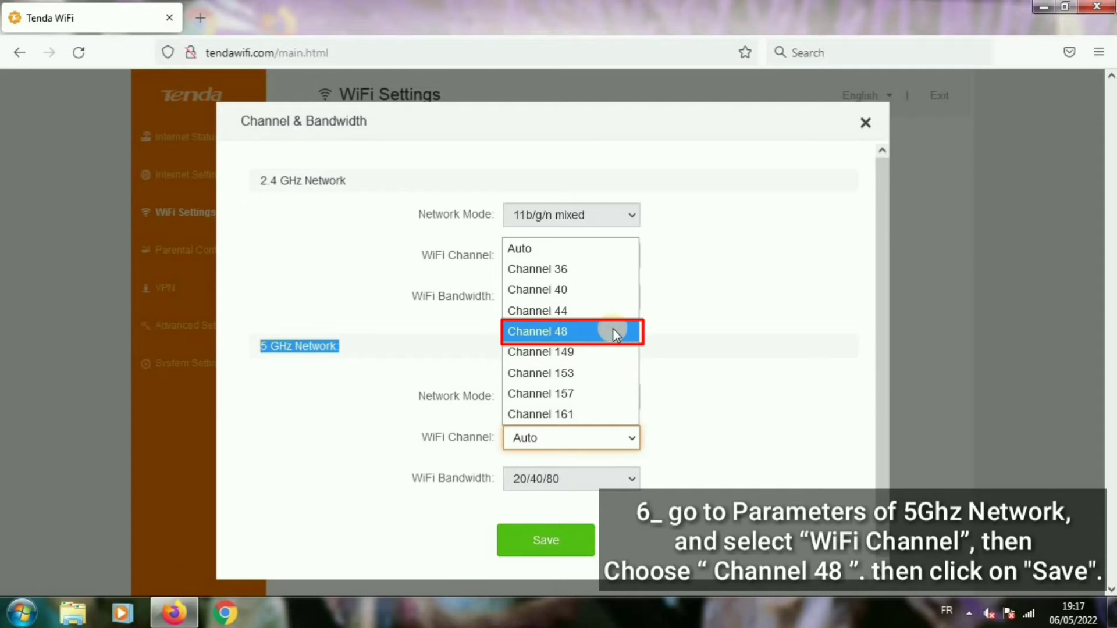
pyautogui.click(582, 331)
pyautogui.click(627, 480)
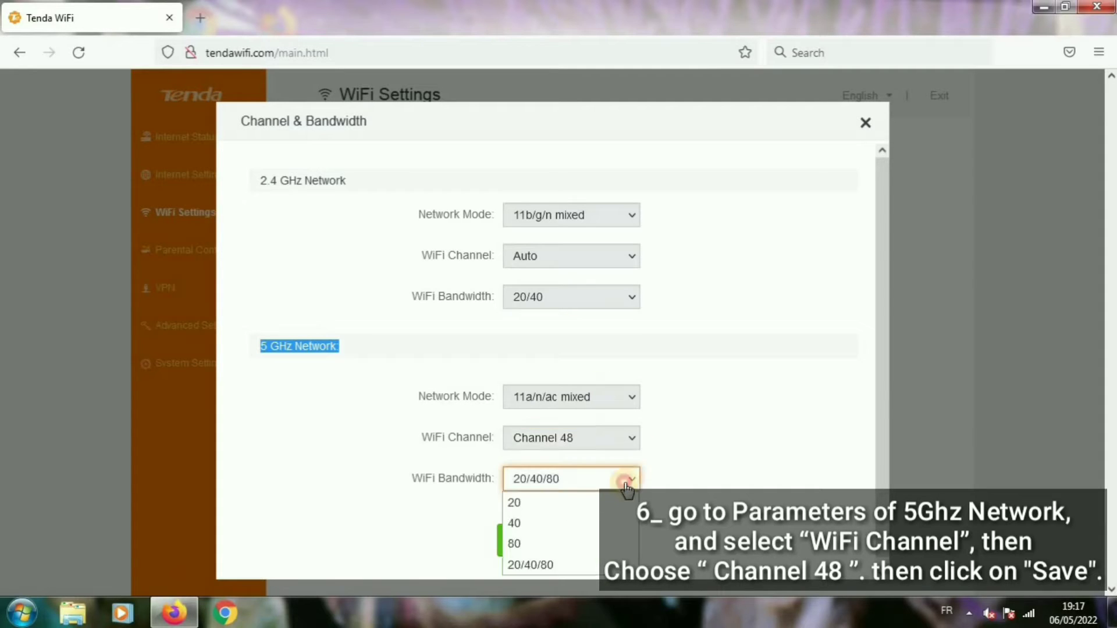
pyautogui.click(627, 481)
# - Reopen the 5 GHz channel list and confirm Channel 48 is selected
pyautogui.click(535, 546)
pyautogui.click(466, 431)
pyautogui.moveTo(502, 434); pyautogui.dragTo(506, 448)
pyautogui.click(680, 436)
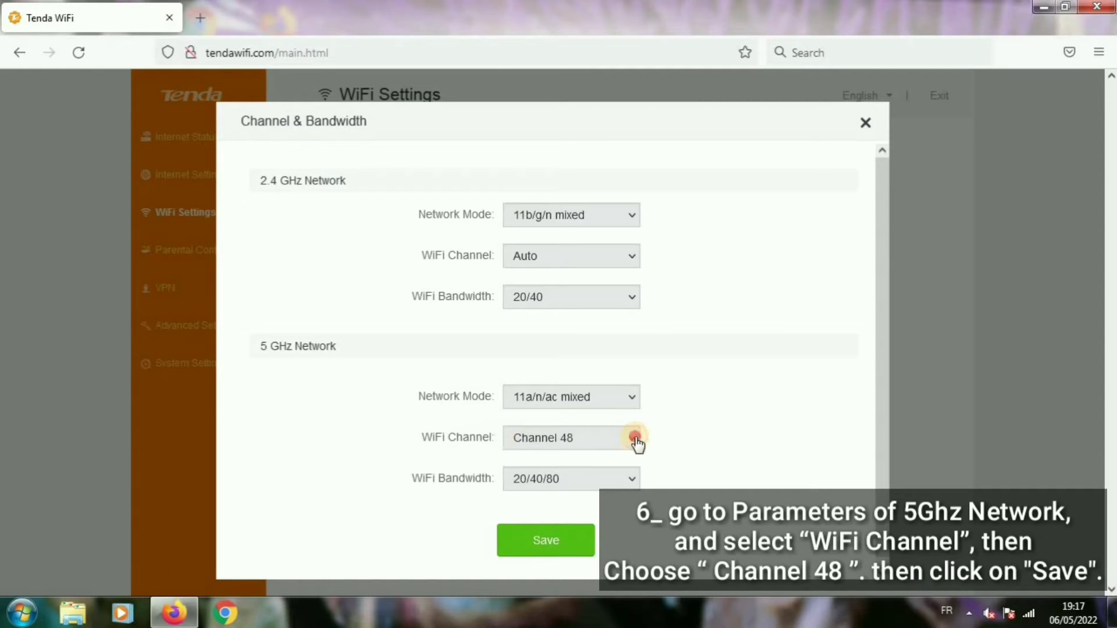
pyautogui.click(632, 438)
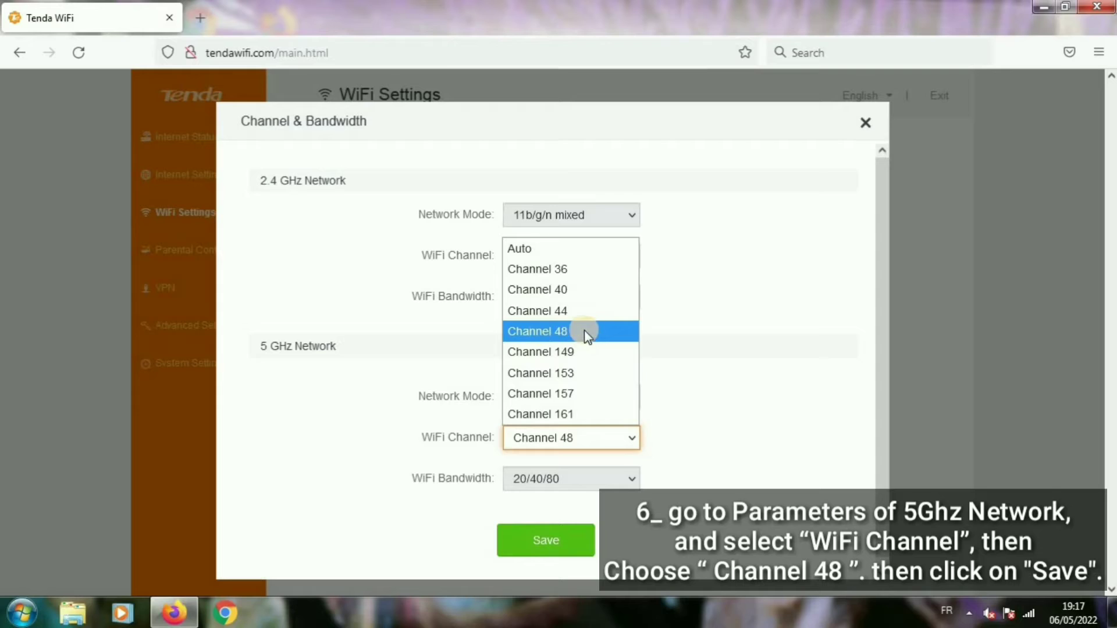
pyautogui.click(585, 330)
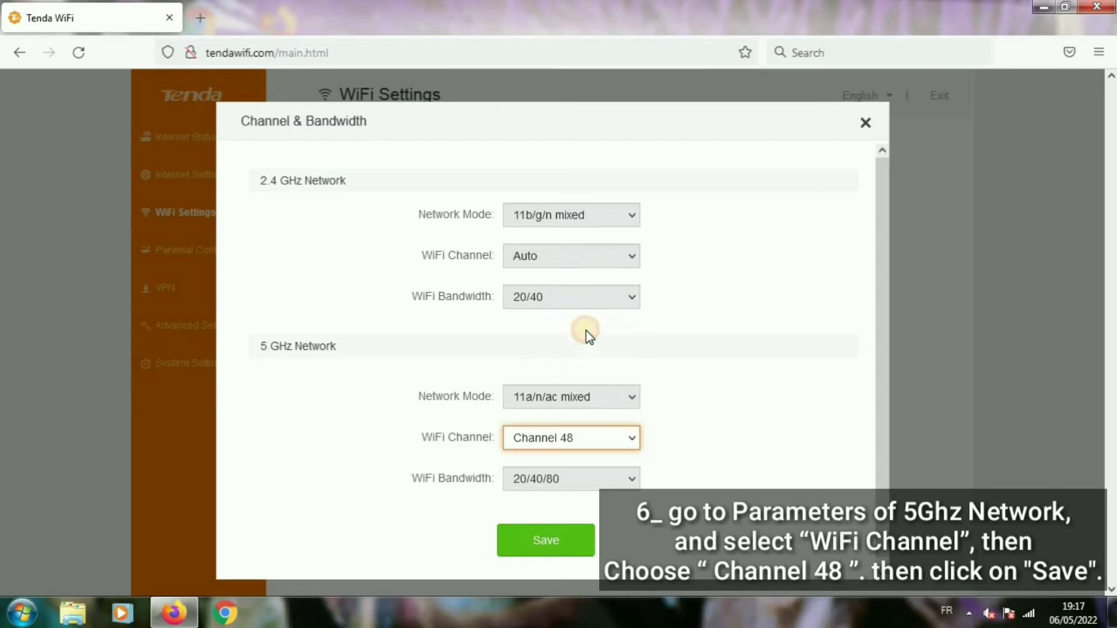
# - Save the 5 GHz Channel 48 setting and check the tray Wi-Fi connection
pyautogui.click(559, 545)
pyautogui.click(556, 541)
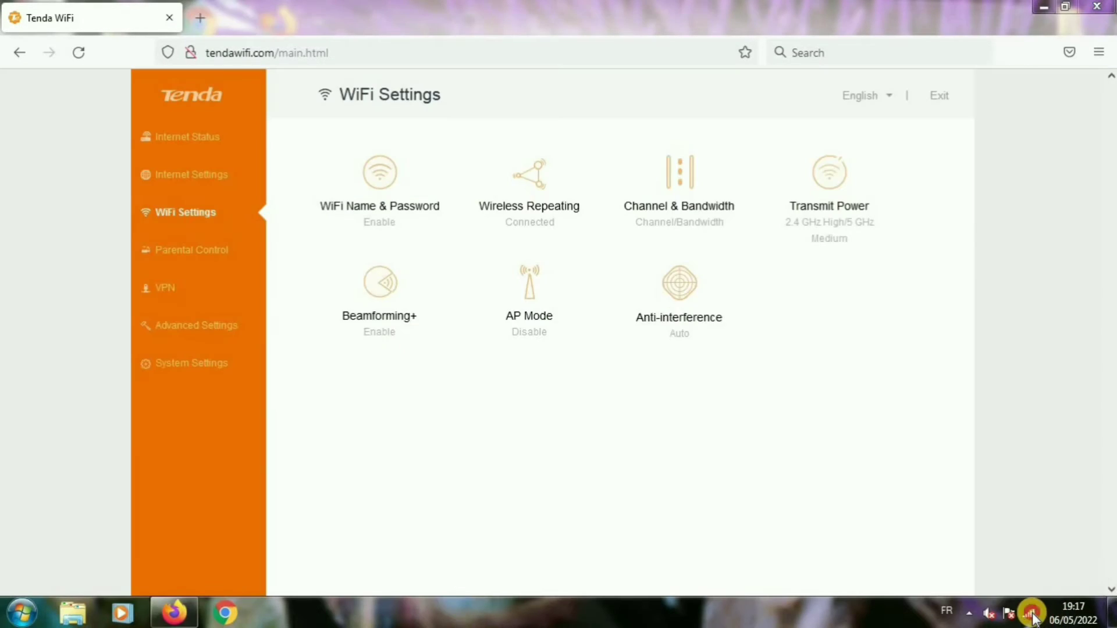
pyautogui.click(1033, 614)
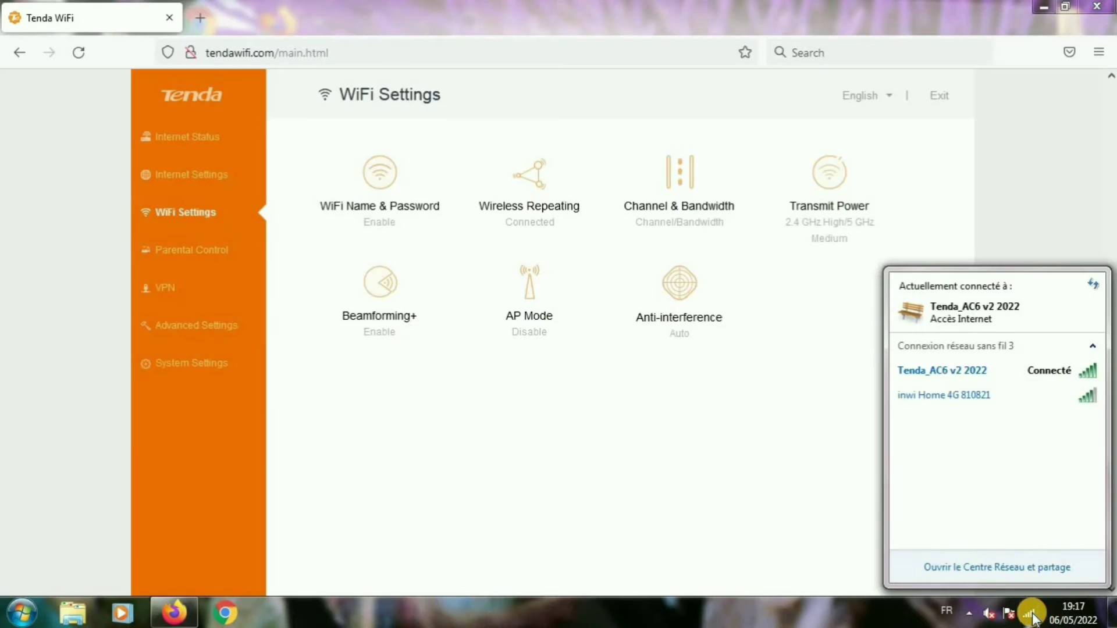
pyautogui.click(1032, 614)
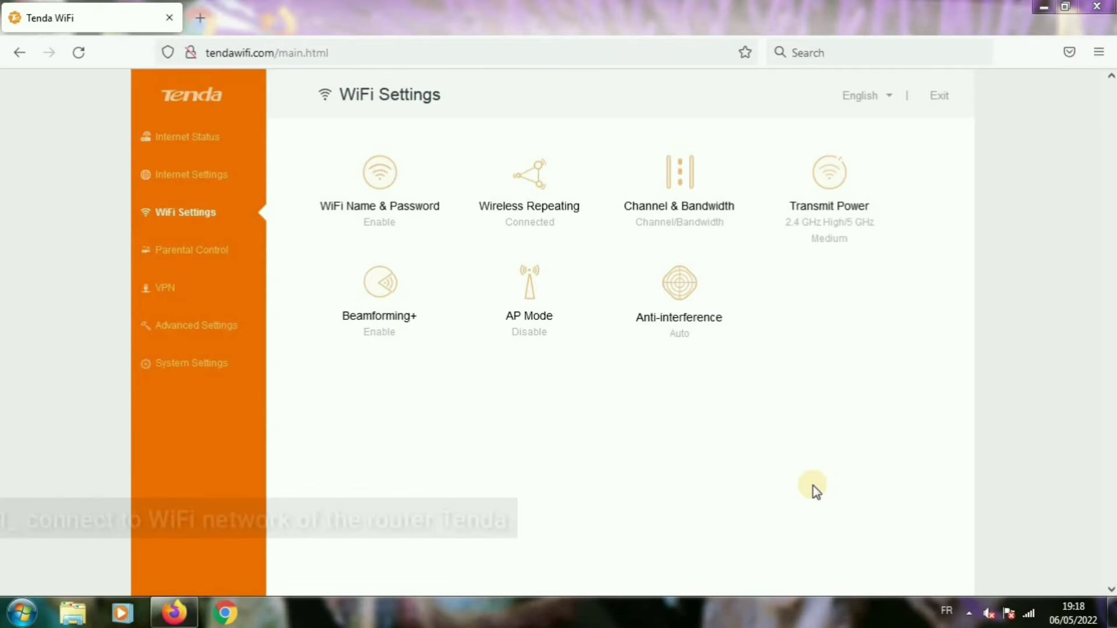
# - Recheck the Wi-Fi connection, then return to Channel & Bandwidth to confirm Channel 48
pyautogui.click(1030, 611)
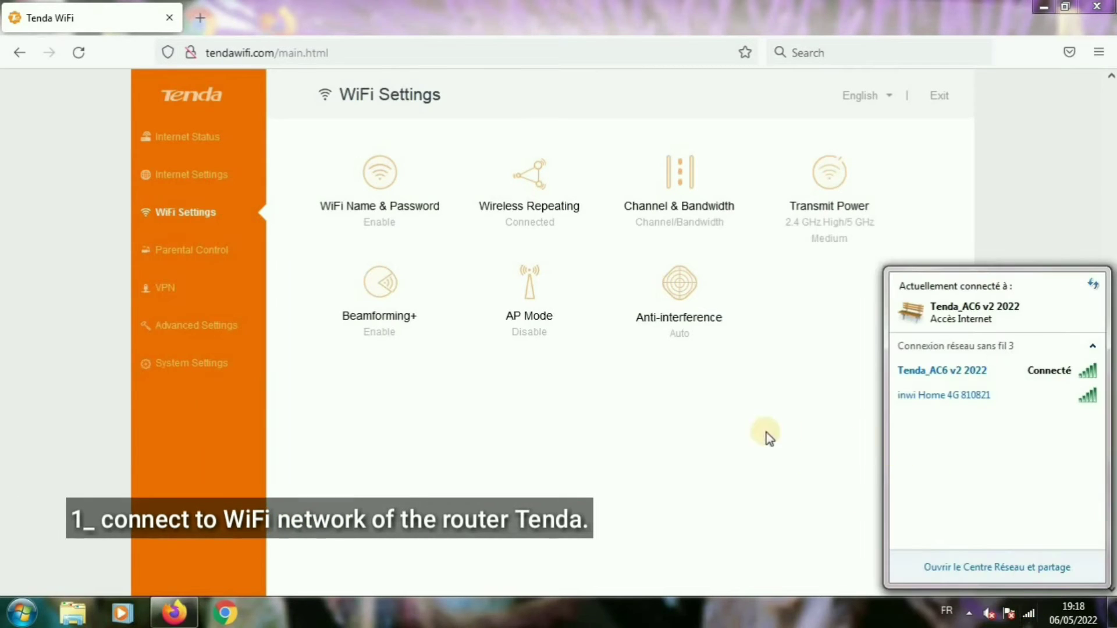
pyautogui.click(717, 418)
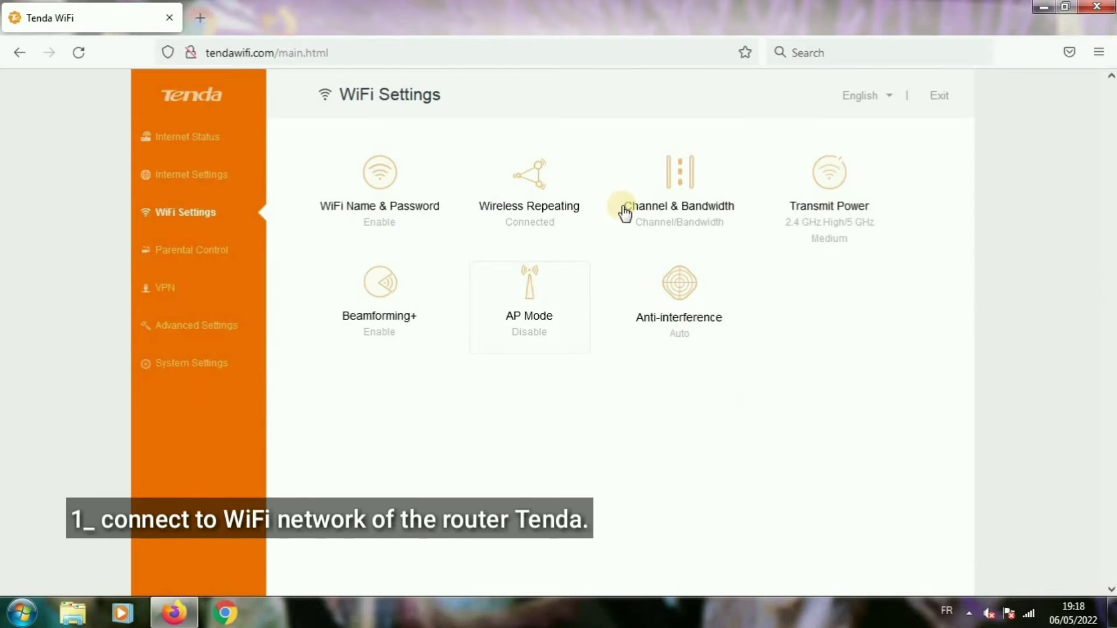
pyautogui.click(705, 181)
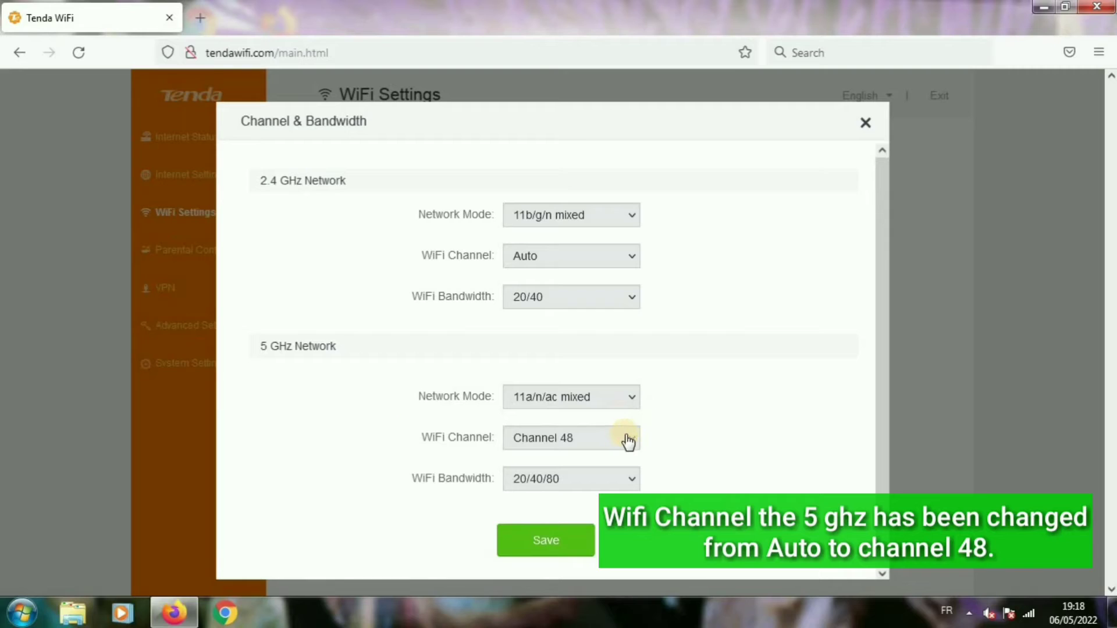
pyautogui.click(629, 438)
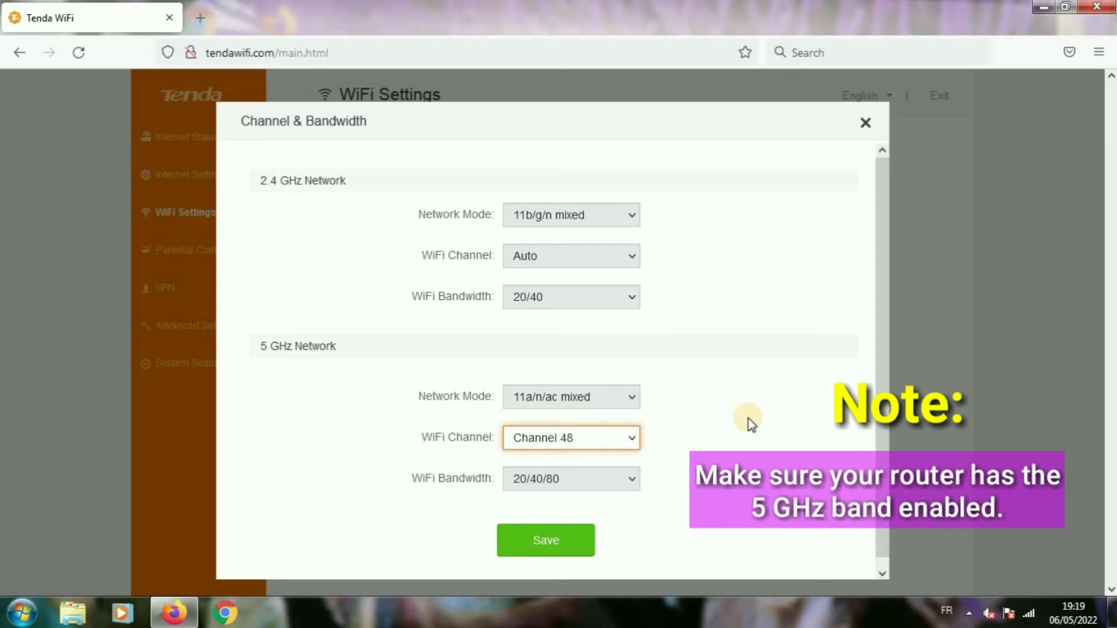
# - In WiFi Name & Password, keep the 5 GHz network on and unhidden, then save
pyautogui.click(871, 124)
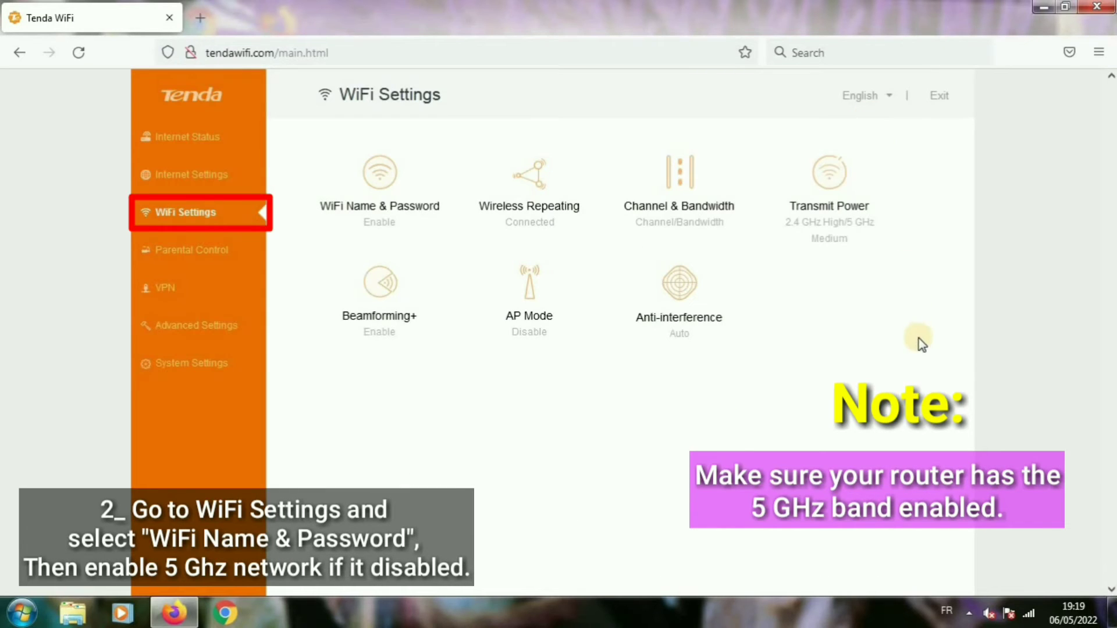
pyautogui.click(383, 164)
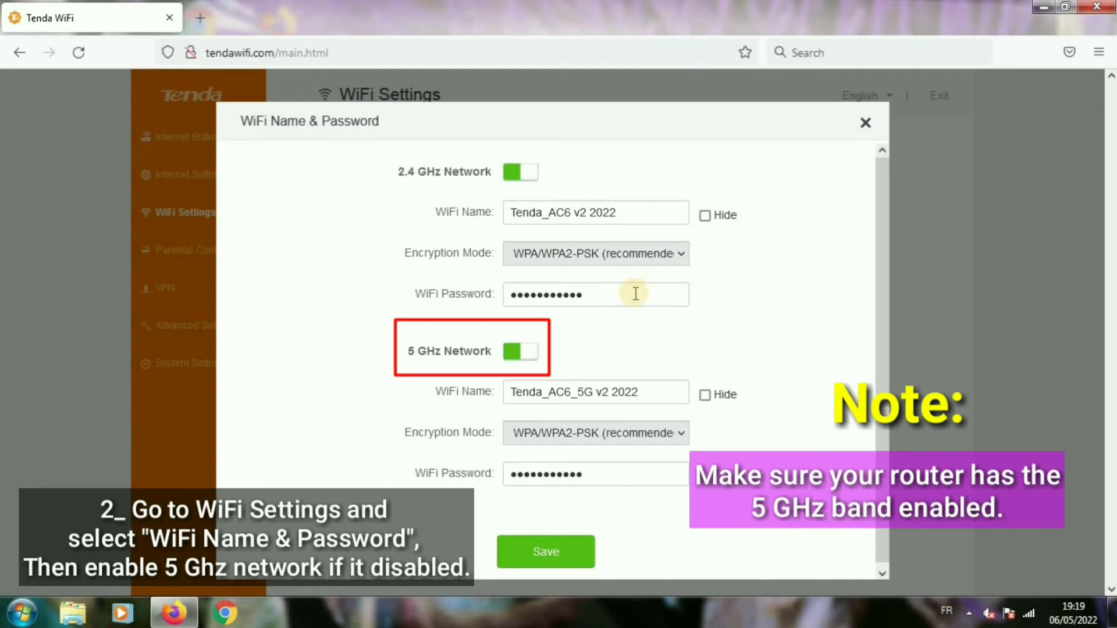
pyautogui.click(521, 351)
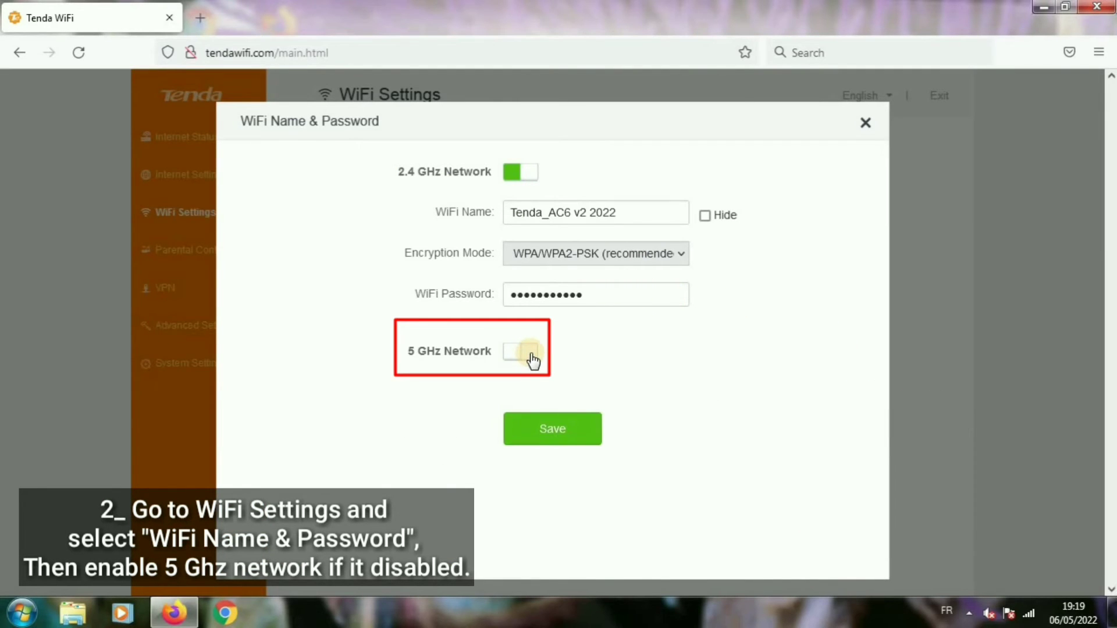
pyautogui.click(531, 354)
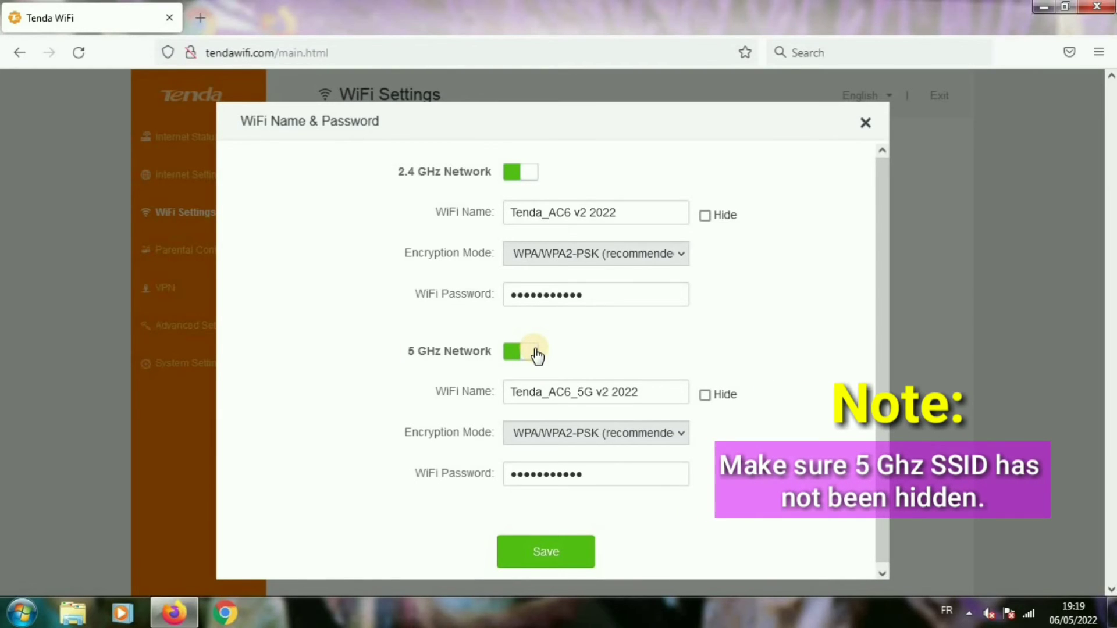
pyautogui.click(570, 432)
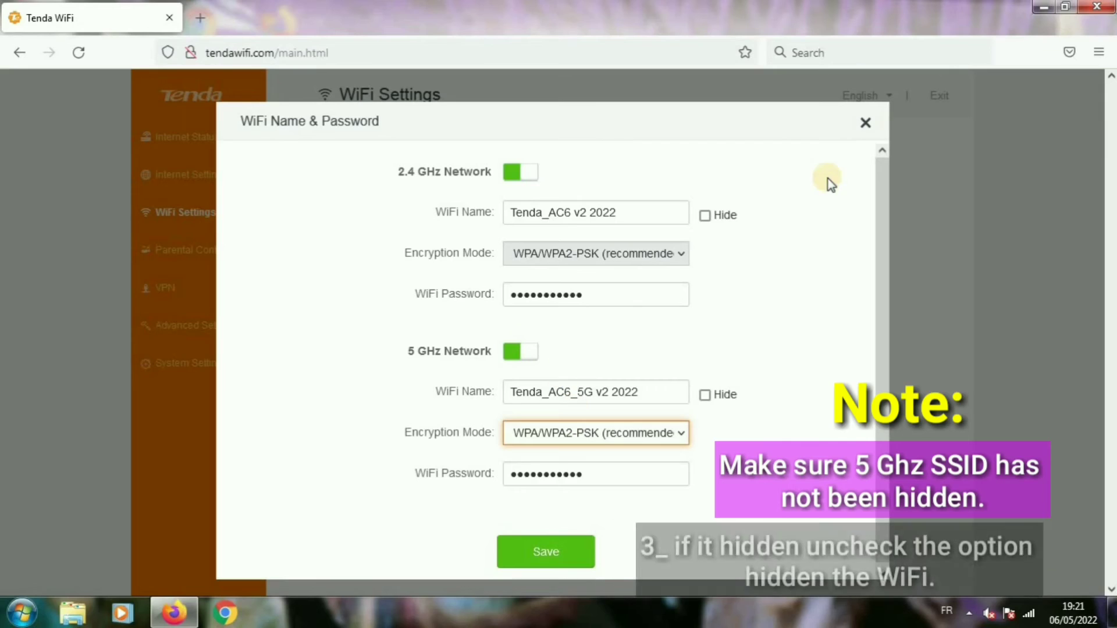
pyautogui.click(708, 409)
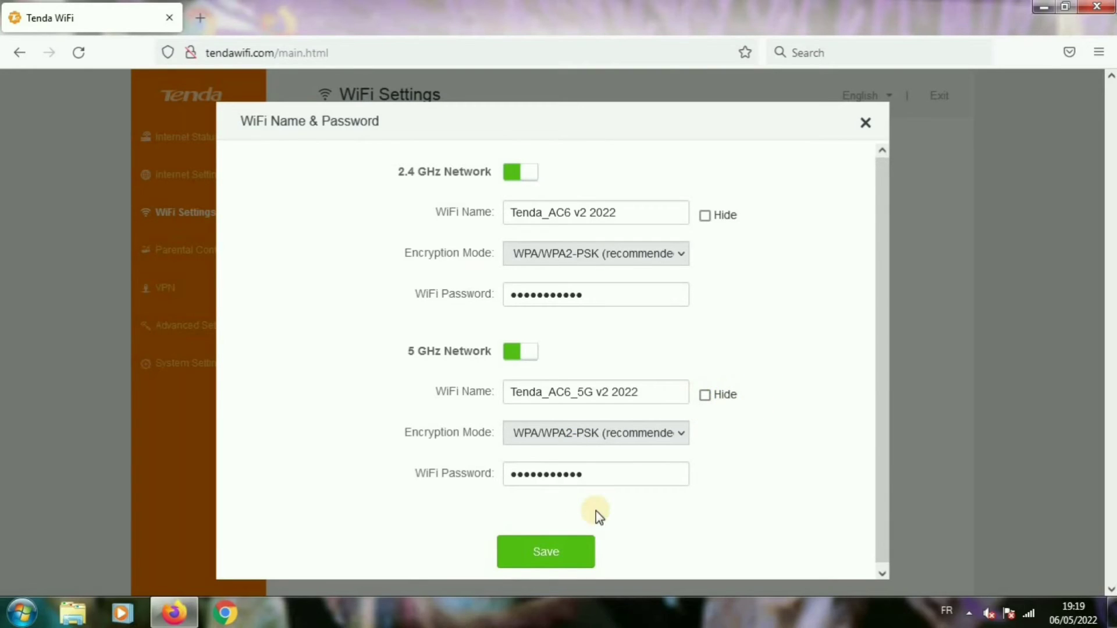
pyautogui.click(582, 551)
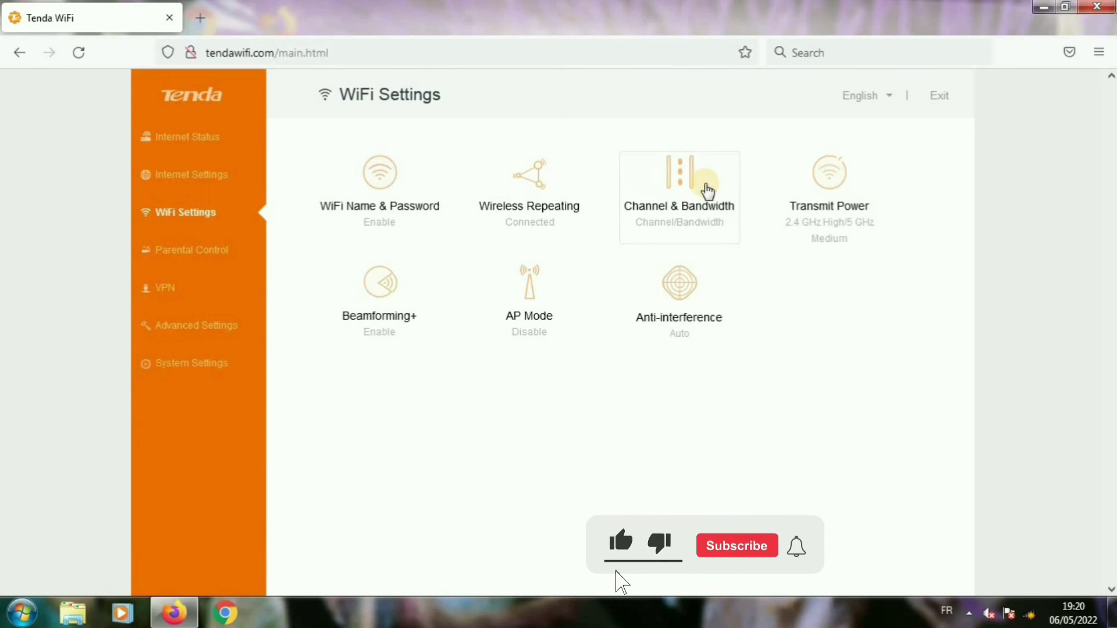
# - Reconnect the PC to the Tenda Wi-Fi network from the tray
pyautogui.click(679, 188)
pyautogui.click(1039, 615)
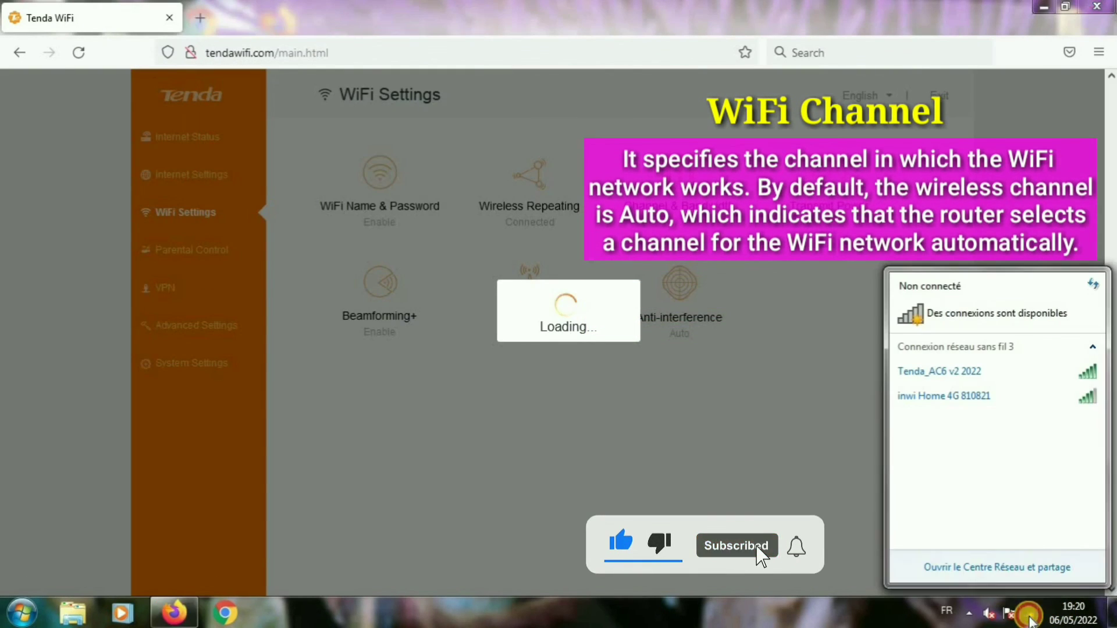
pyautogui.click(986, 371)
pyautogui.click(1061, 395)
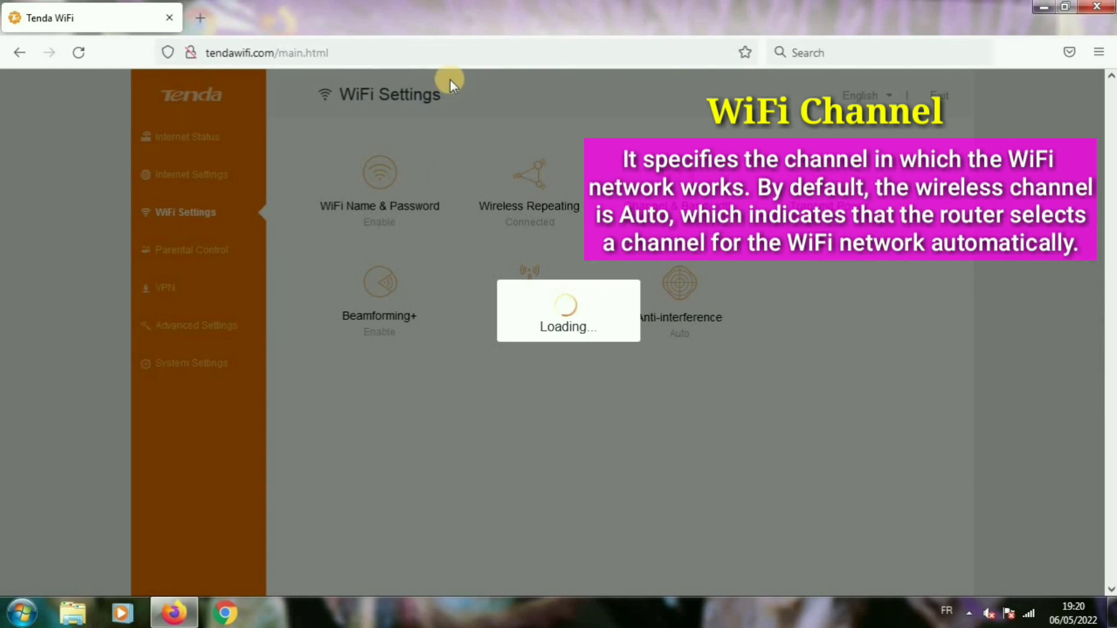
# - Trim the Firefox address back to tendawifi.com and reload the router site
pyautogui.click(488, 53)
pyautogui.doubleClick(316, 53)
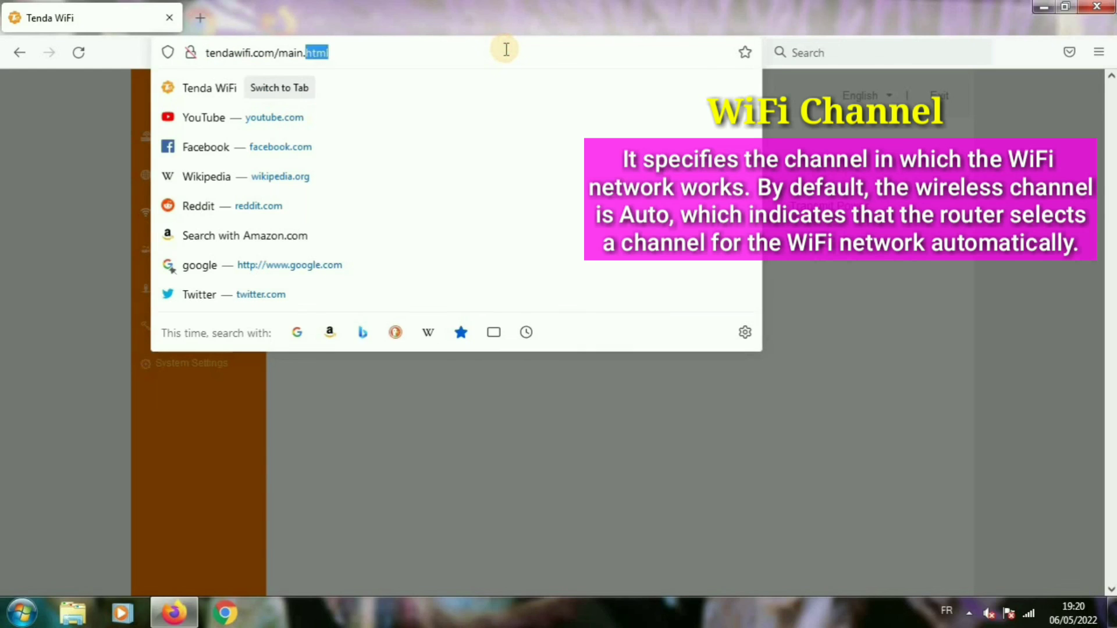
pyautogui.press('BackSpace')
pyautogui.press('BackSpace')
pyautogui.press('BackSpace')
pyautogui.press('BackSpace')
pyautogui.press('BackSpace')
pyautogui.press('BackSpace')
pyautogui.press('BackSpace')
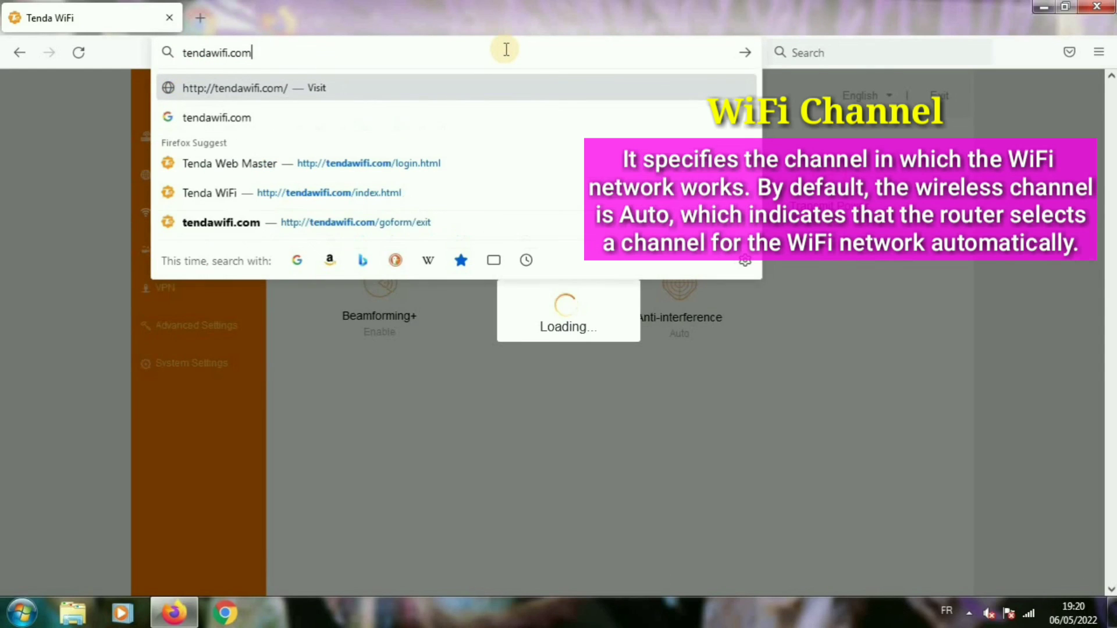
pyautogui.press('Return')
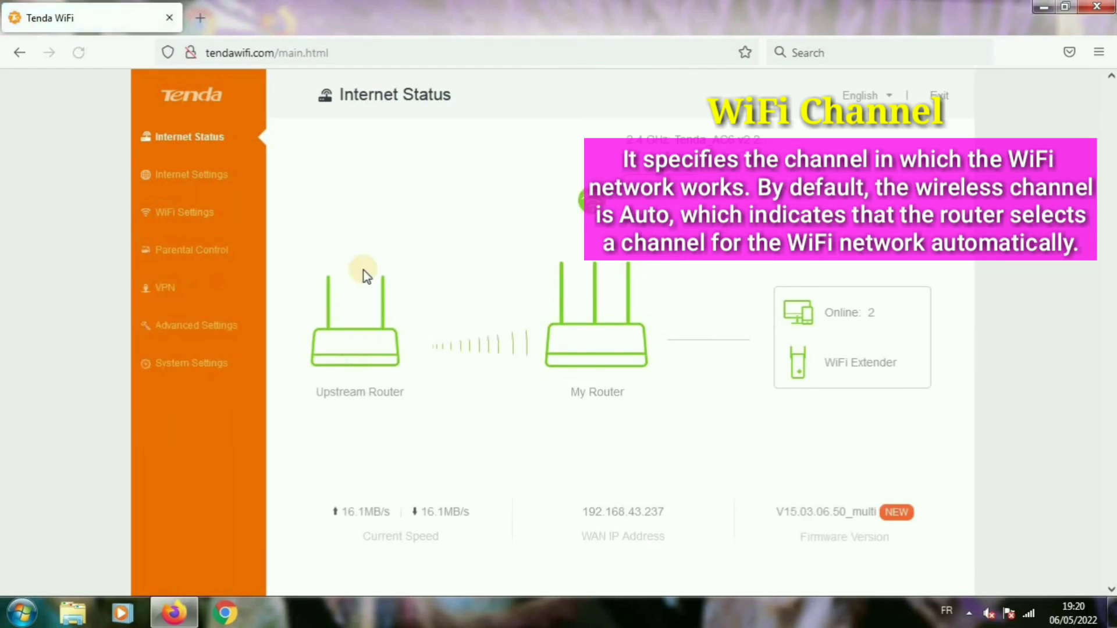
# - Verify the 5 GHz channel is Channel 48, then go to the WiFi Name & Password dialog
pyautogui.click(206, 218)
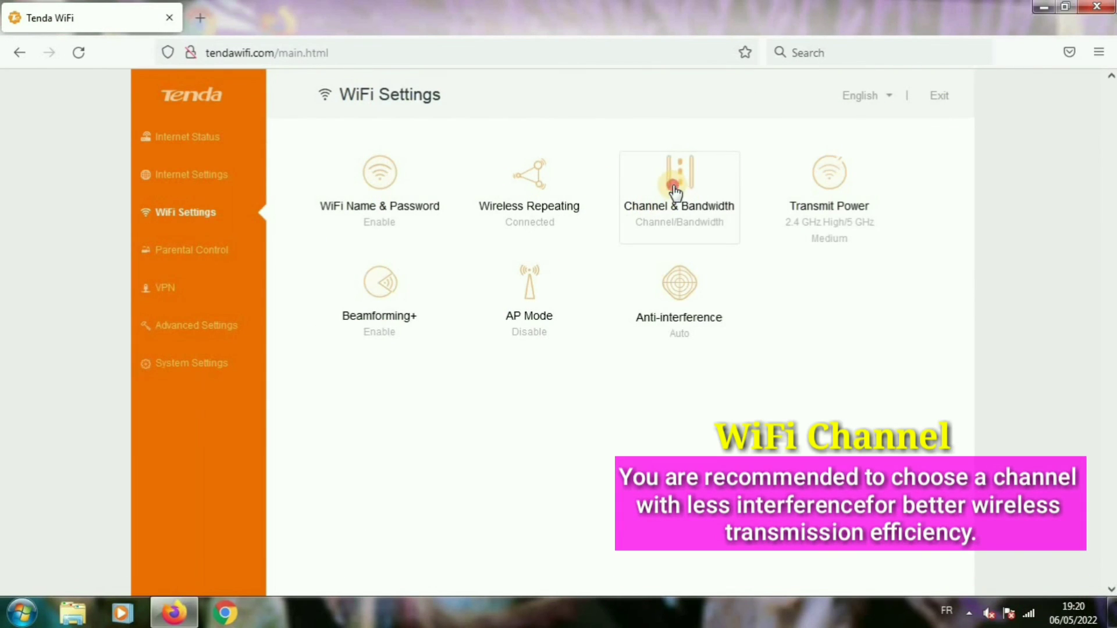
pyautogui.click(677, 193)
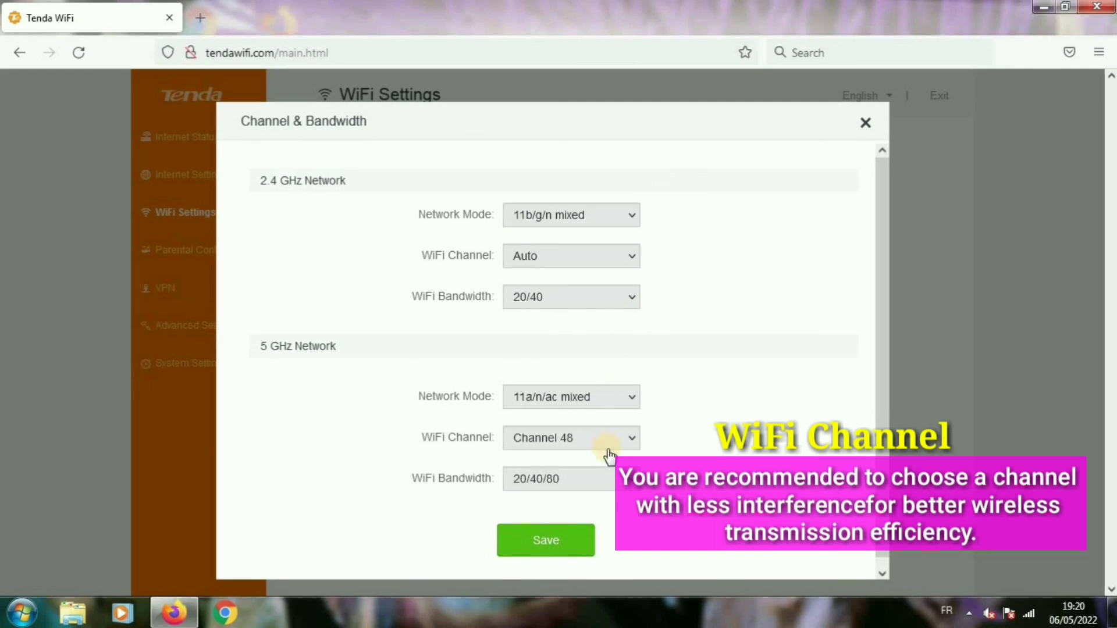
pyautogui.click(605, 438)
pyautogui.click(866, 129)
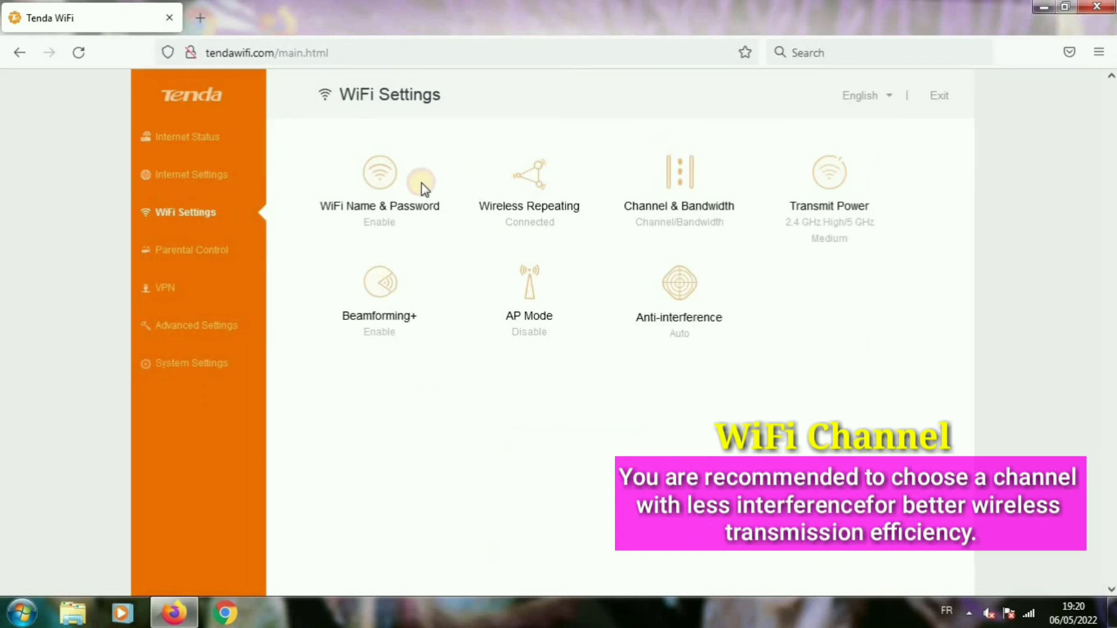
pyautogui.click(378, 174)
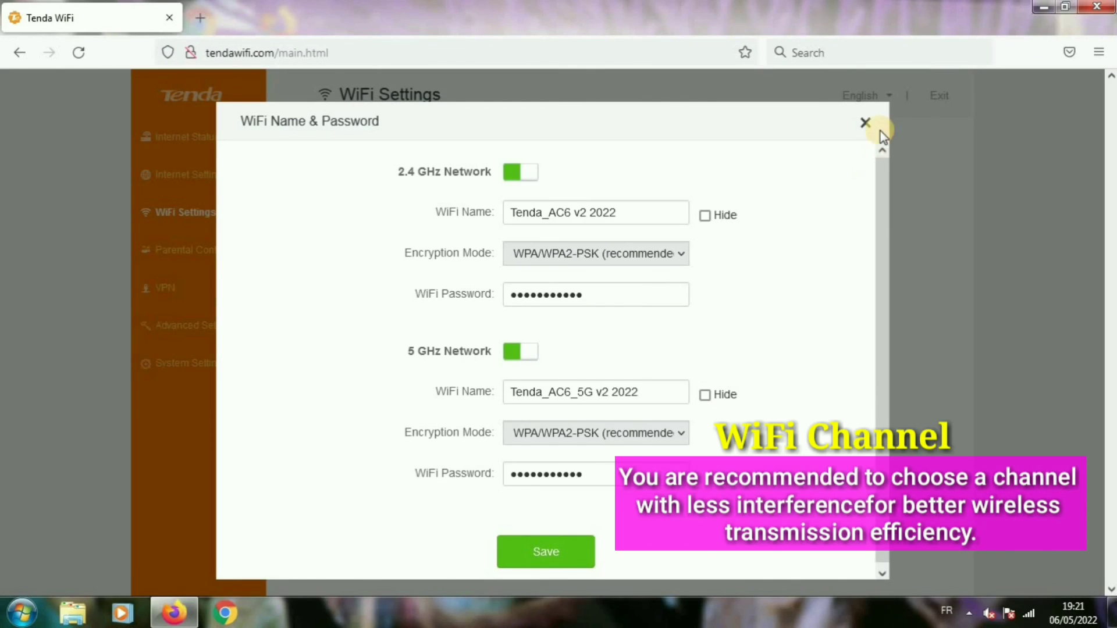